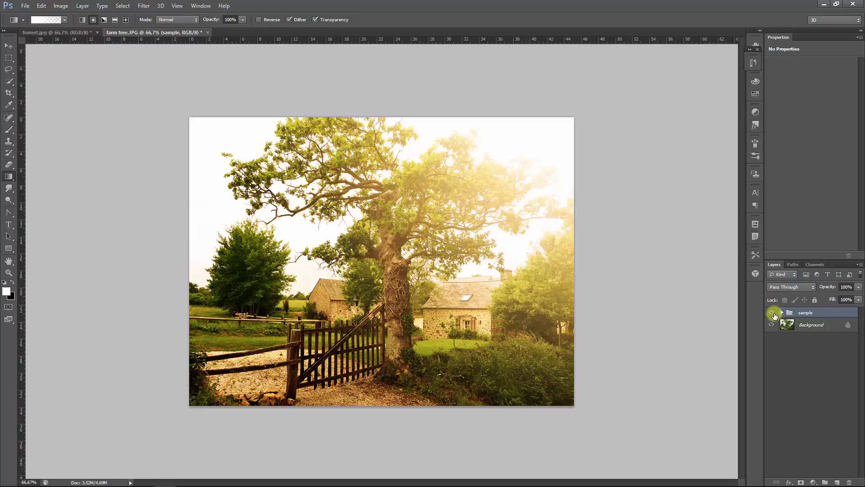
# Step: Compare the sample group's warm glow on and off, delete the group, and add an empty Layer 1
pyautogui.click(773, 314)
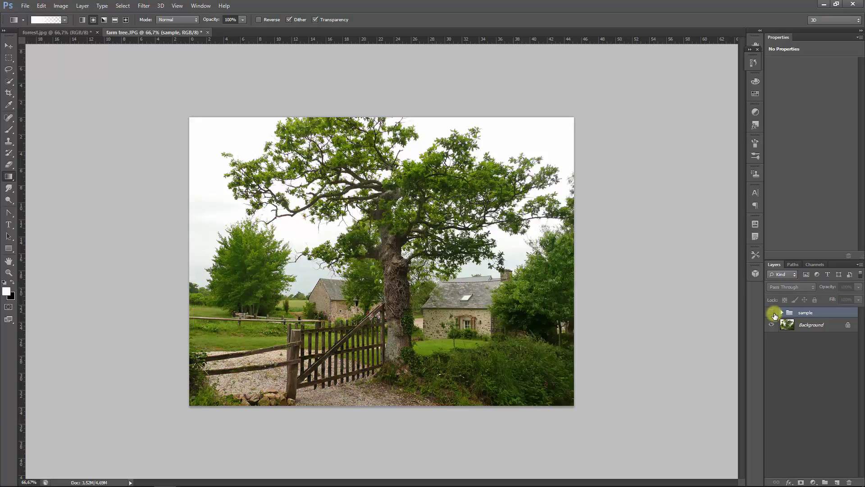
pyautogui.click(773, 314)
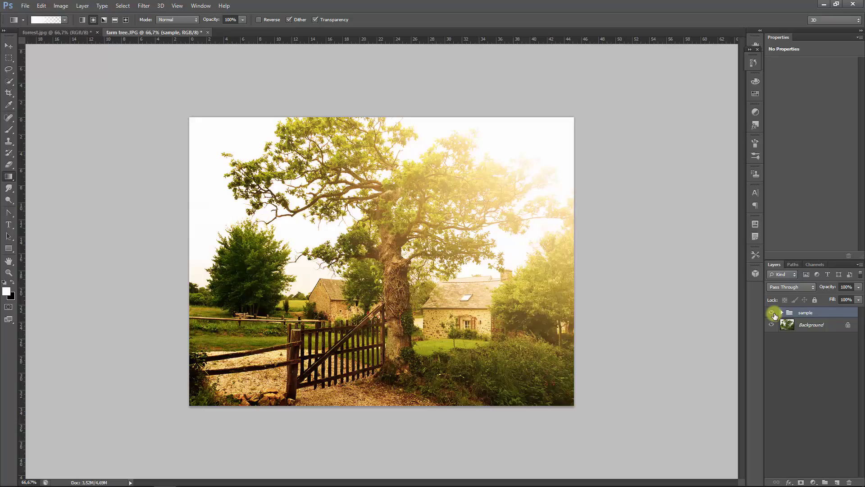
pyautogui.click(771, 313)
pyautogui.click(771, 312)
pyautogui.moveTo(801, 314); pyautogui.dragTo(848, 481)
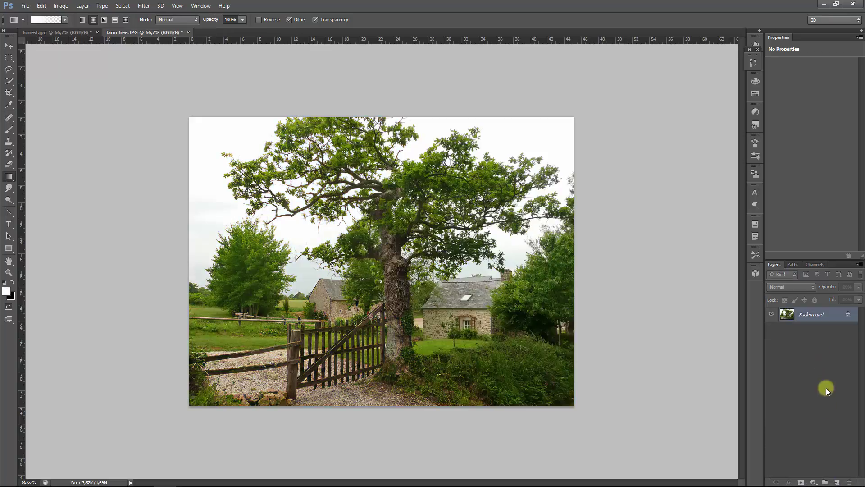
pyautogui.click(838, 482)
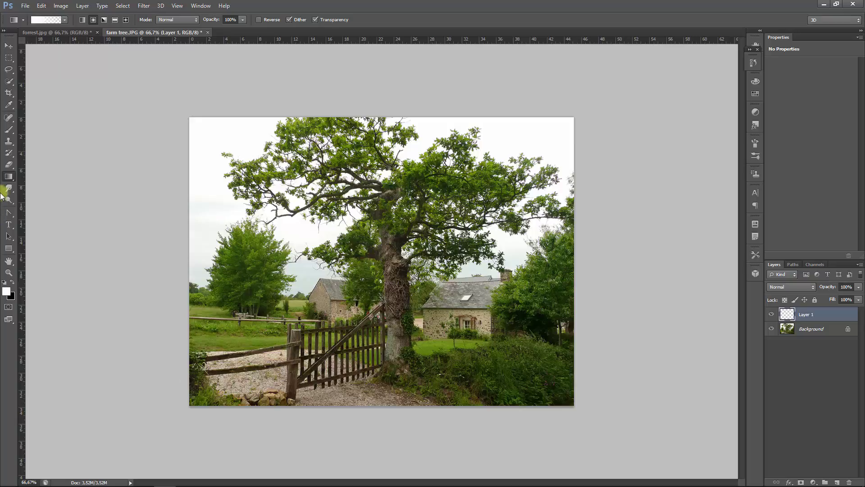
# Step: Switch to the Gradient Tool using the Foreground to Transparent preset fading from white
pyautogui.click(9, 179)
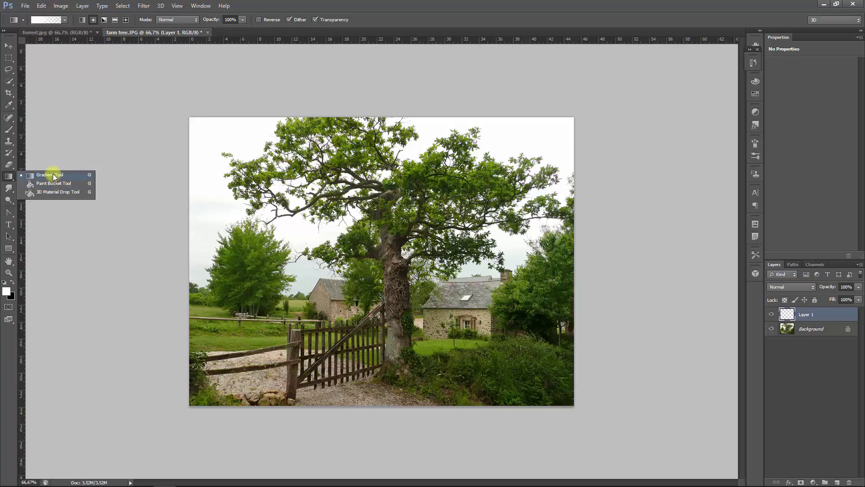
pyautogui.click(7, 179)
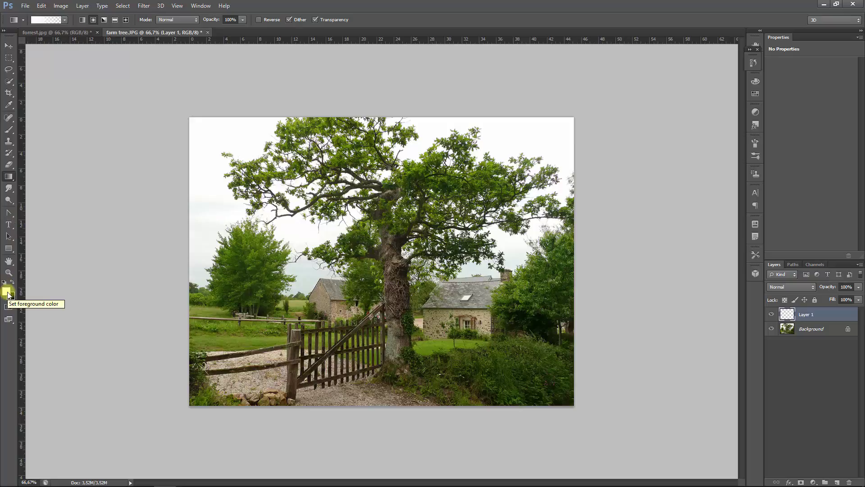
pyautogui.click(42, 20)
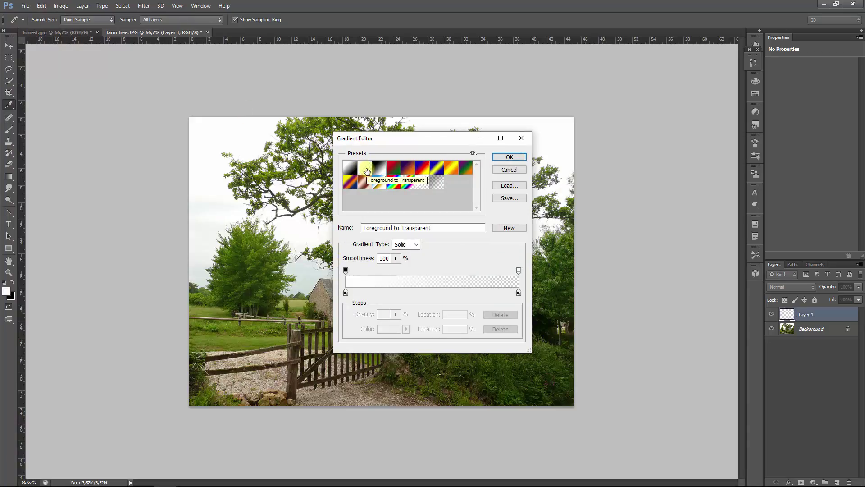
pyautogui.click(509, 157)
pyautogui.click(83, 20)
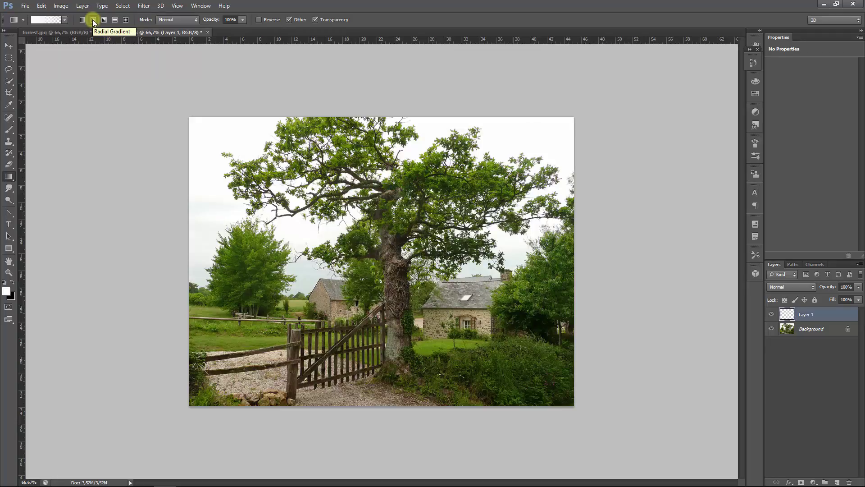
# Step: Paint a radial white glow from the upper-right pasteboard to the tree, replacing a misplaced first attempt
pyautogui.click(94, 20)
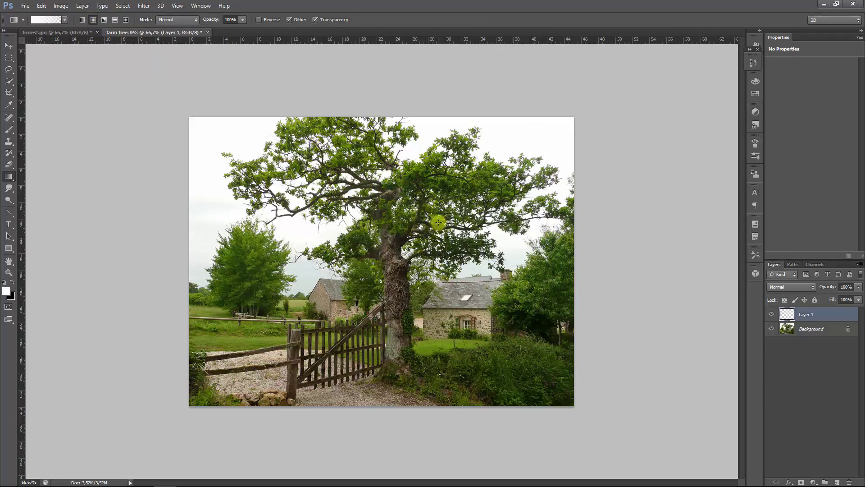
pyautogui.moveTo(436, 221); pyautogui.dragTo(338, 278)
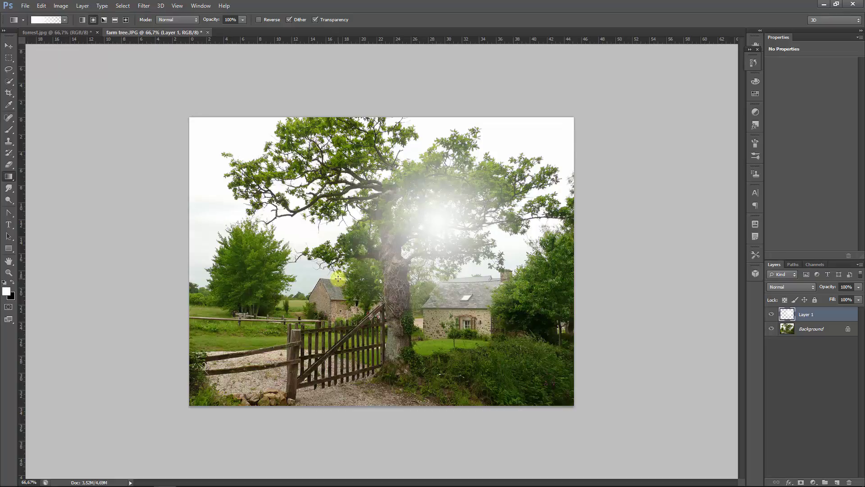
pyautogui.hotkey('ctrl', 'z')
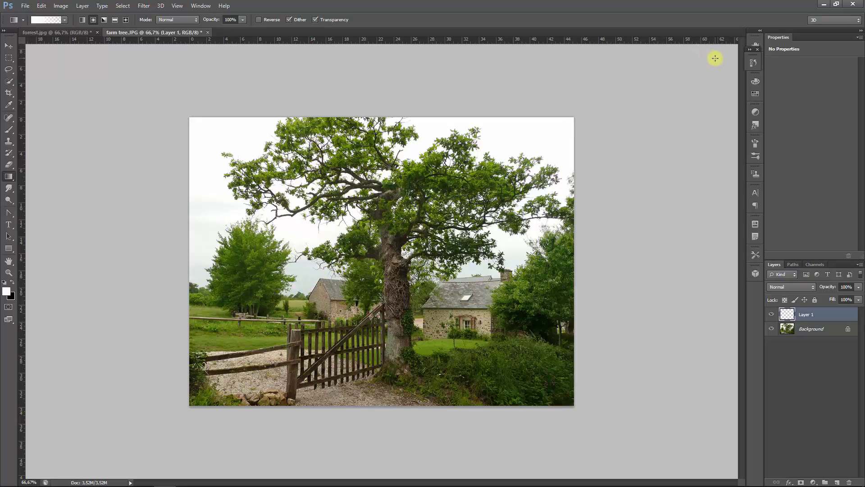
pyautogui.moveTo(715, 60); pyautogui.dragTo(261, 326)
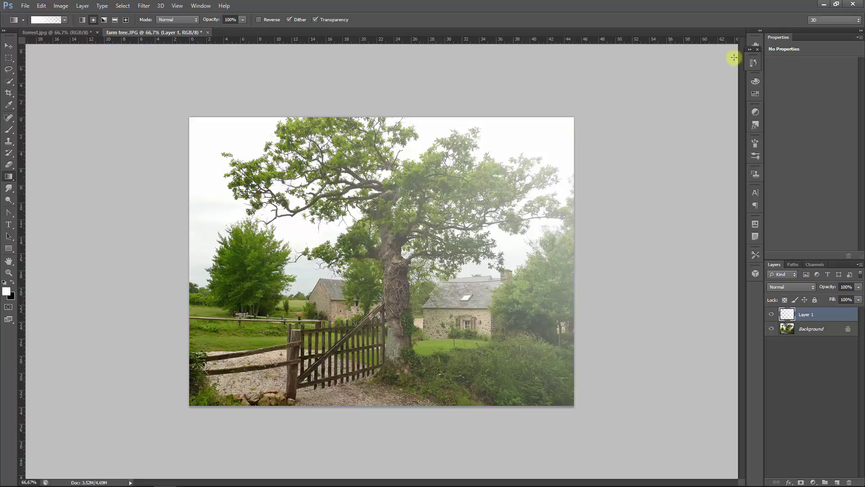
pyautogui.hotkey('ctrl', '-')
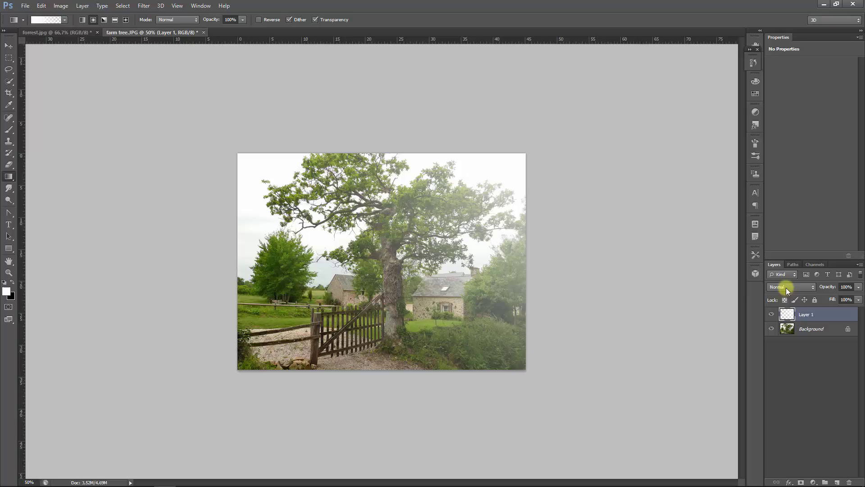
# Step: Add a Photo Filter adjustment layer with Warming Filter (85) above Layer 1
pyautogui.click(815, 482)
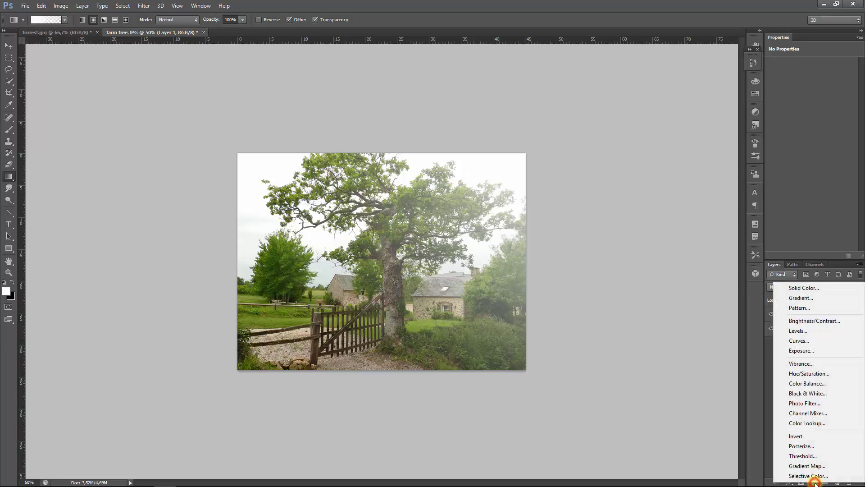
pyautogui.click(813, 404)
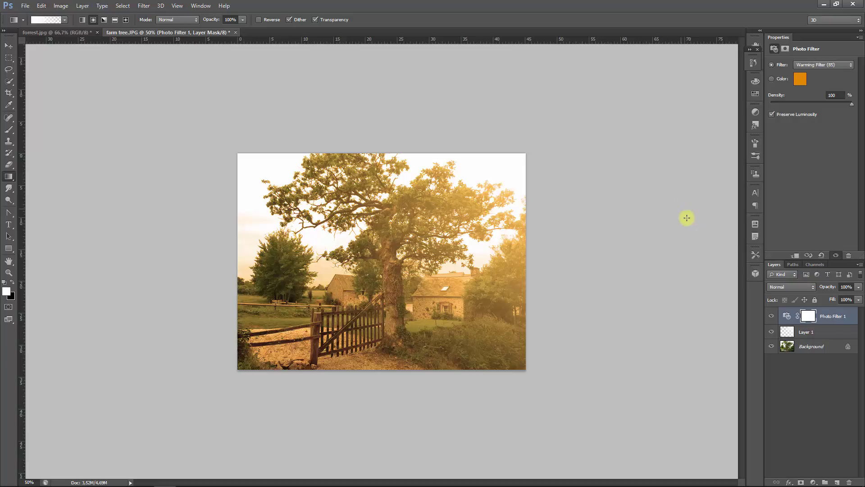
# Step: Blend Photo Filter 1 in Overlay mode and group it with Layer 1 as Group 1
pyautogui.click(804, 287)
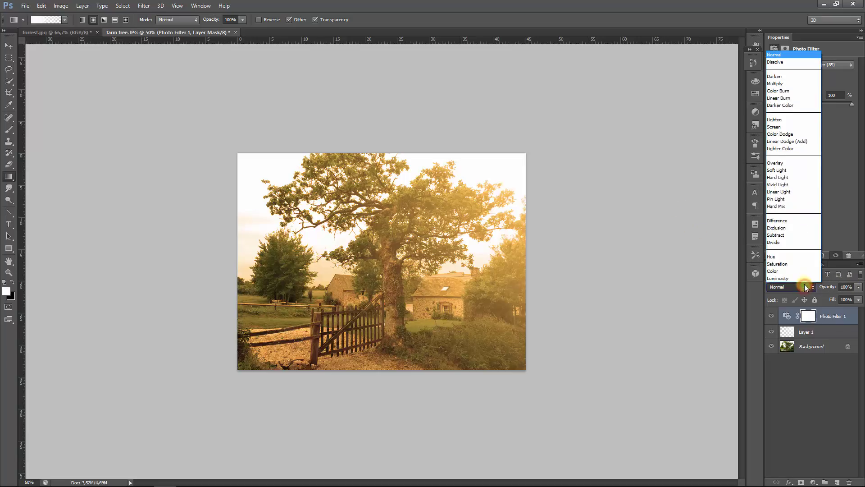
pyautogui.click(790, 163)
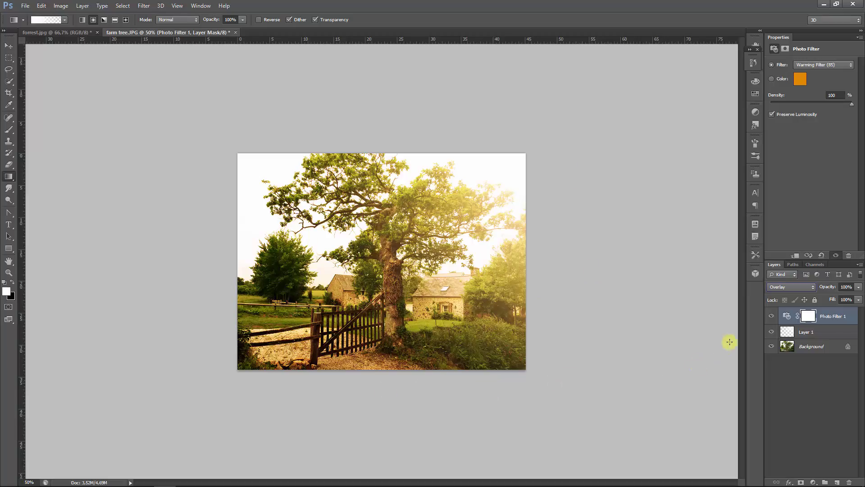
pyautogui.click(806, 336)
pyautogui.moveTo(807, 332); pyautogui.dragTo(825, 481)
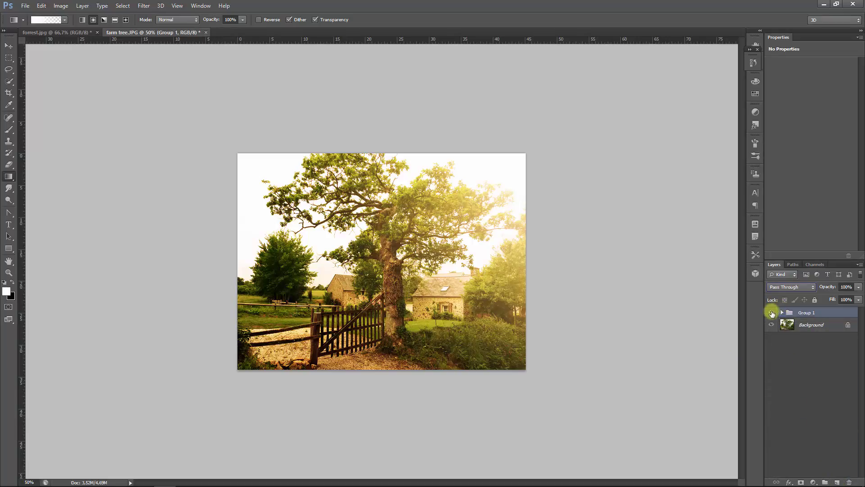
# Step: Compare Group 1's glow on and off, leave it hidden, and switch to forrest.jpg
pyautogui.click(772, 313)
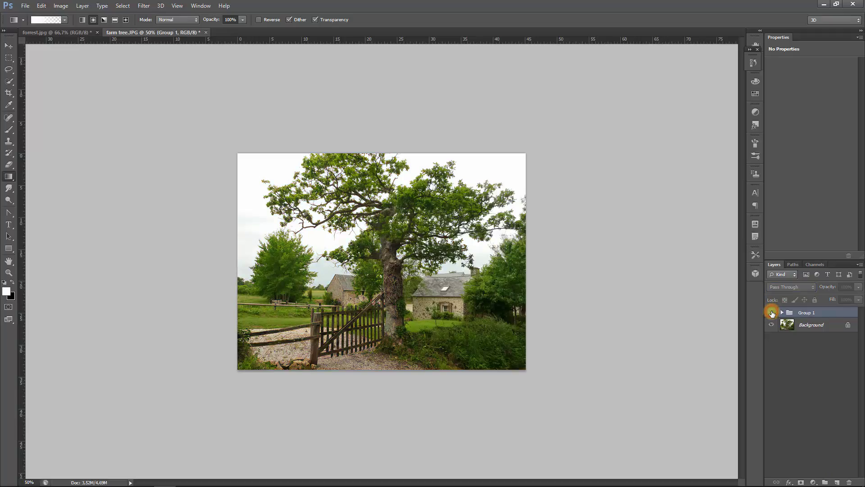
pyautogui.click(772, 312)
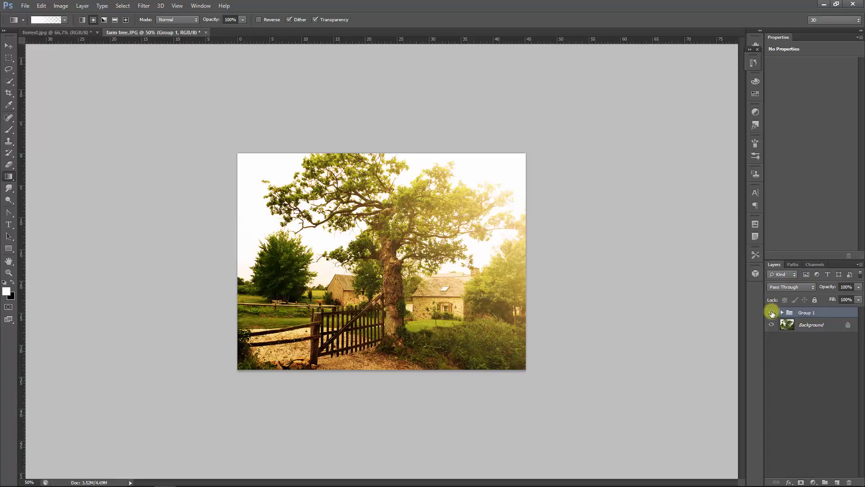
pyautogui.click(772, 312)
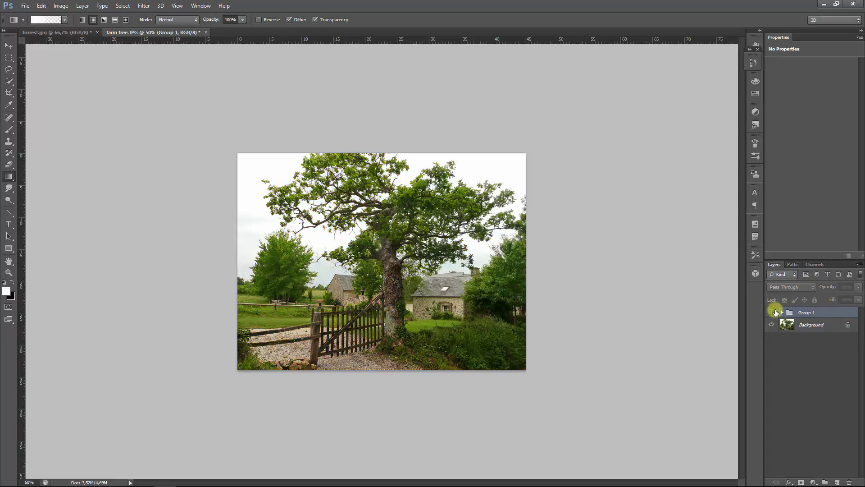
pyautogui.click(51, 32)
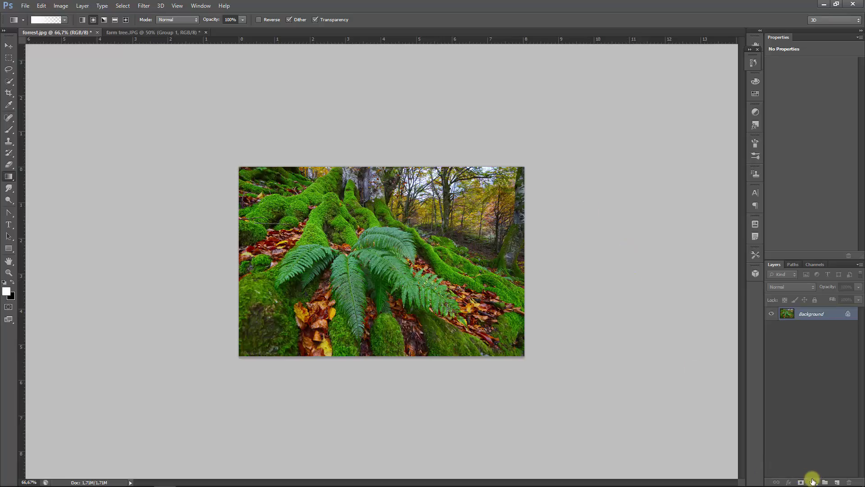
# Step: Add Layer 1 to forrest.jpg and paint a white radial glow from beyond its top-right corner
pyautogui.click(837, 482)
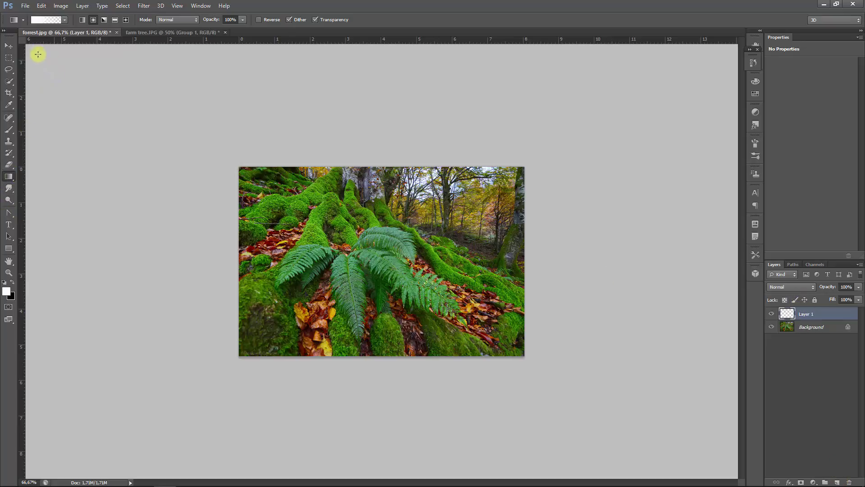
pyautogui.hotkey('ctrl', '-')
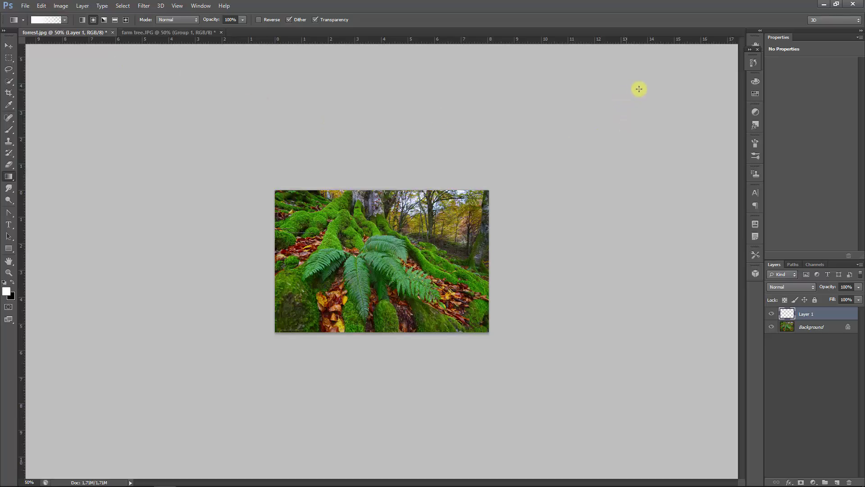
pyautogui.moveTo(654, 91); pyautogui.dragTo(332, 278)
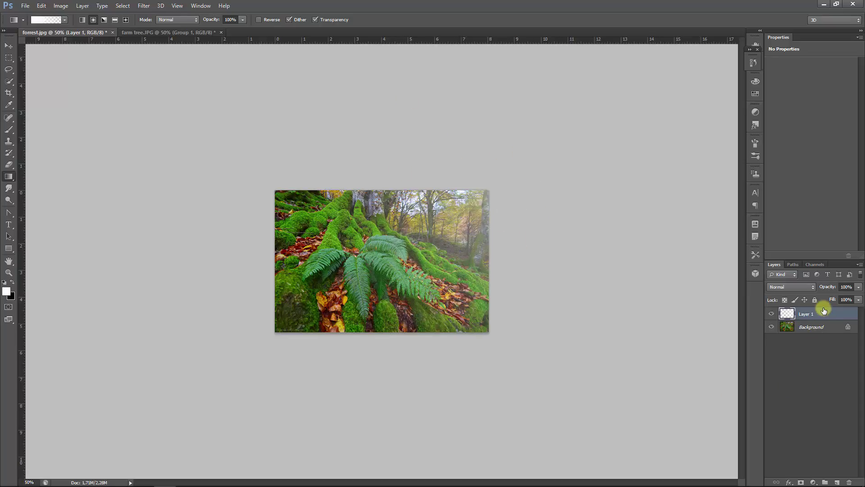
# Step: Add a Warming Filter (85) Photo Filter at 100% density in Overlay, grouped with Layer 1
pyautogui.click(813, 481)
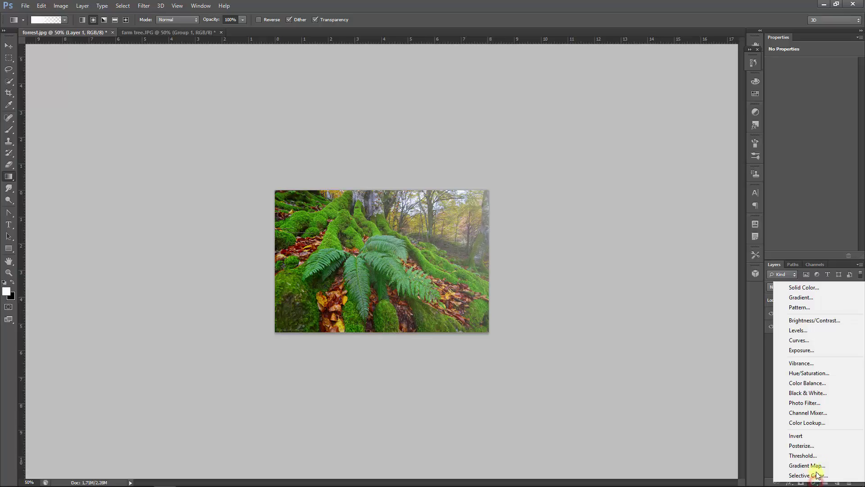
pyautogui.click(819, 402)
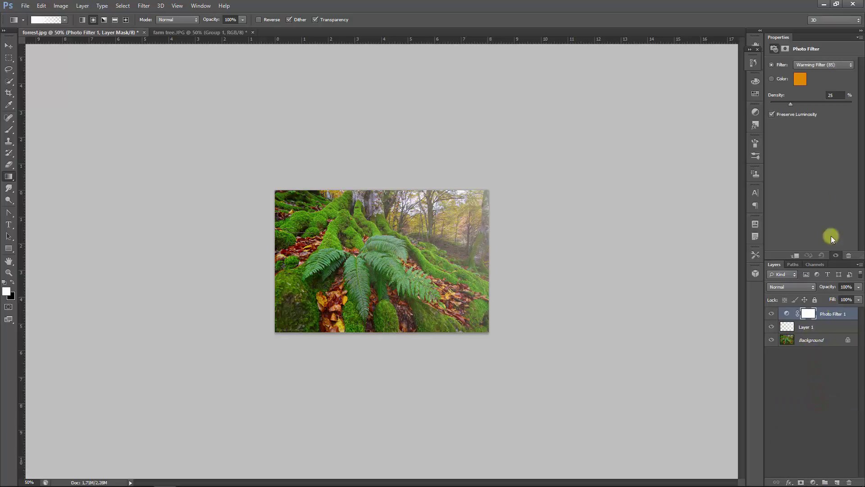
pyautogui.moveTo(790, 105); pyautogui.dragTo(858, 113)
pyautogui.click(789, 285)
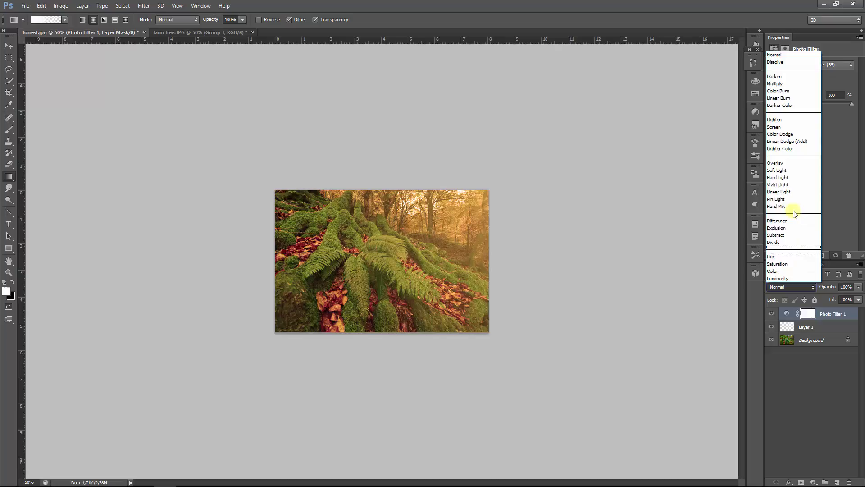
pyautogui.click(793, 163)
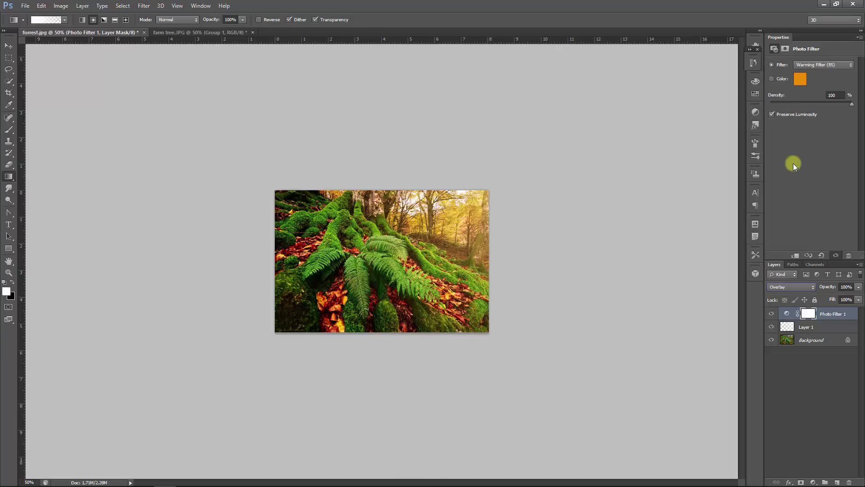
pyautogui.keyDown('shift'); pyautogui.click(826, 327); pyautogui.keyUp('shift')
pyautogui.moveTo(826, 327); pyautogui.dragTo(825, 481)
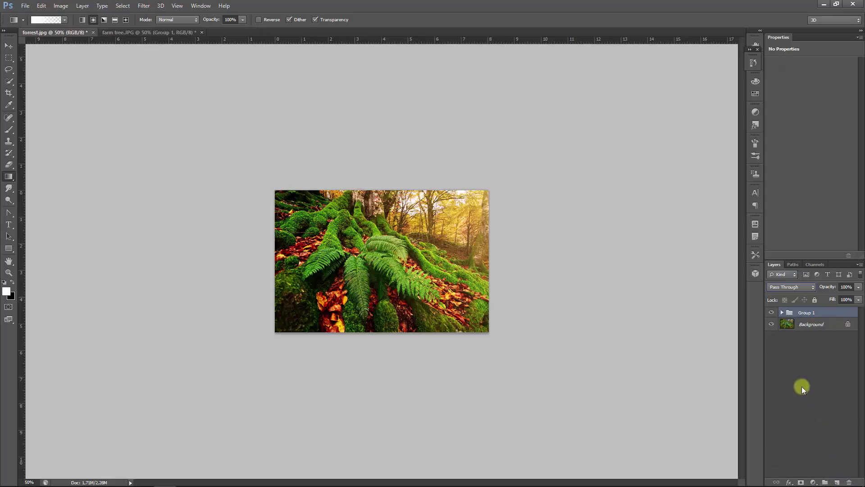
pyautogui.click(771, 312)
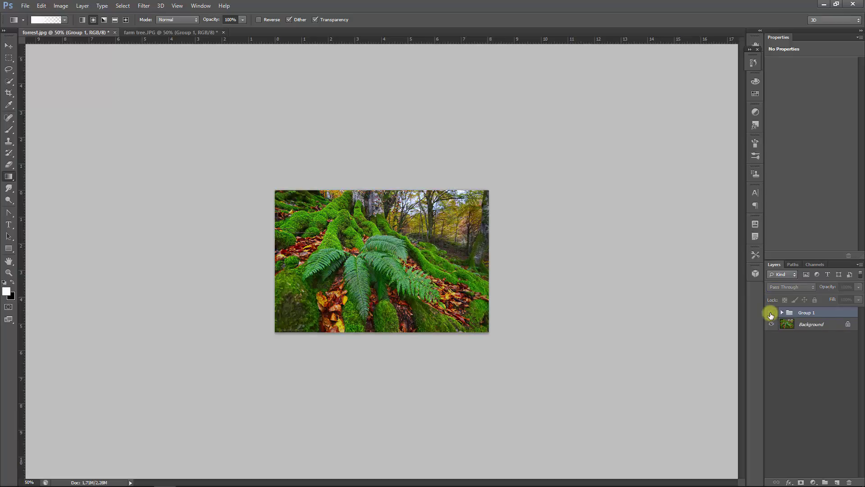
pyautogui.click(771, 313)
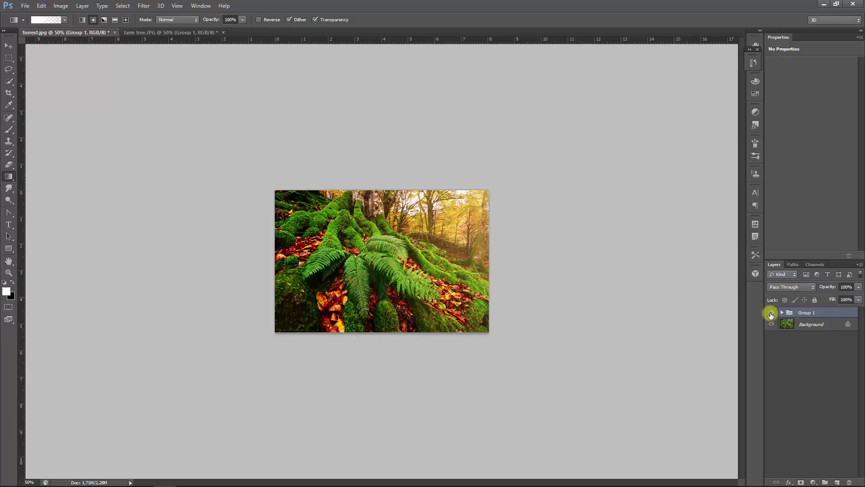